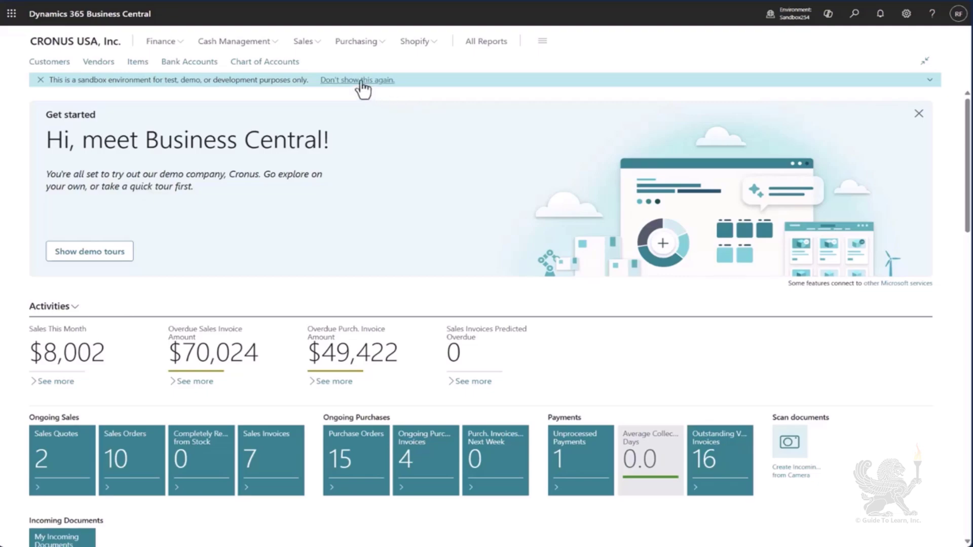
Create a new purchase invoice for the vendor Fabrikam, Inc.
left_click(370, 46)
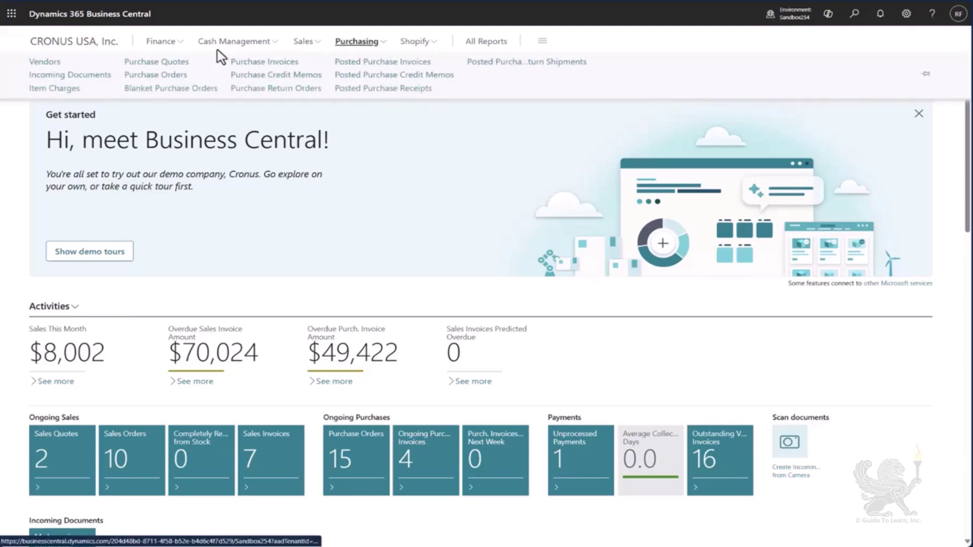
left_click(288, 64)
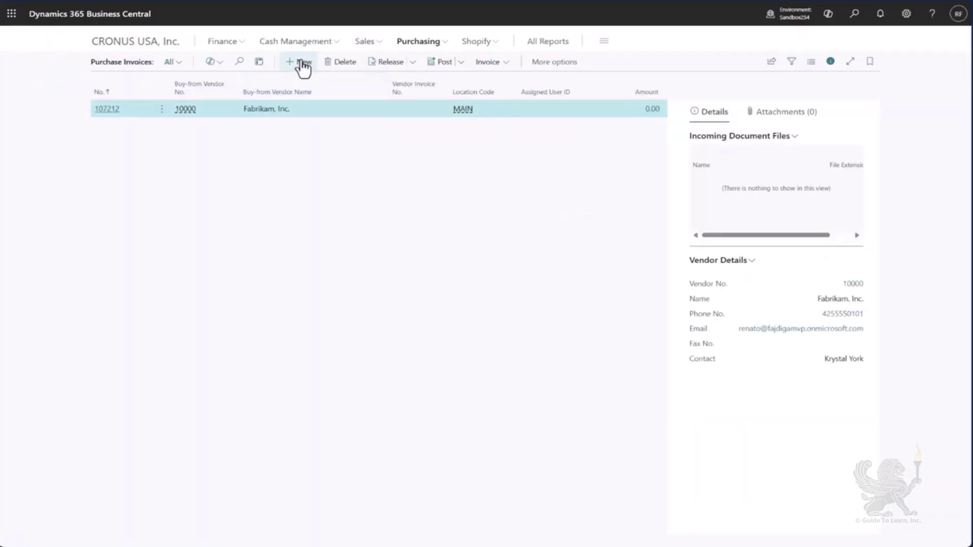
left_click(303, 63)
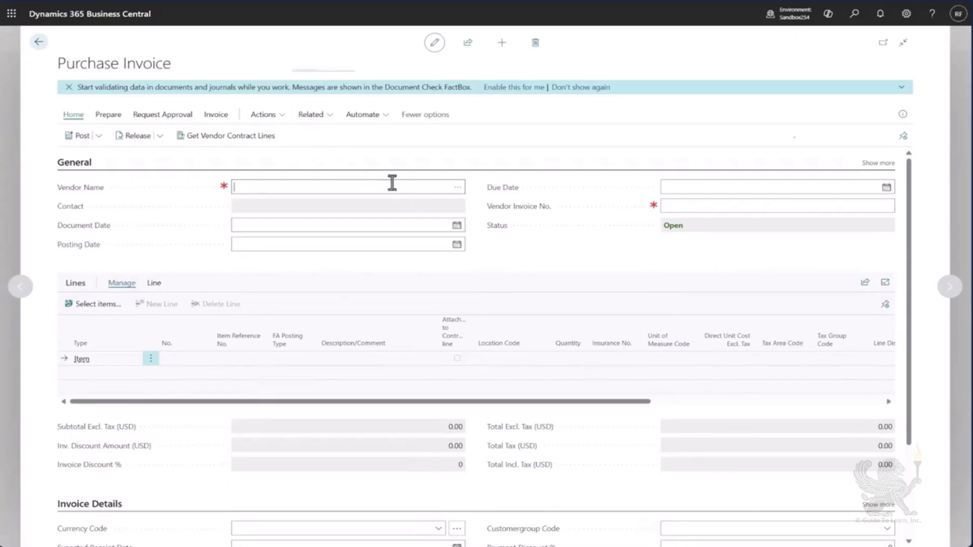
type("10000")
key("Tab")
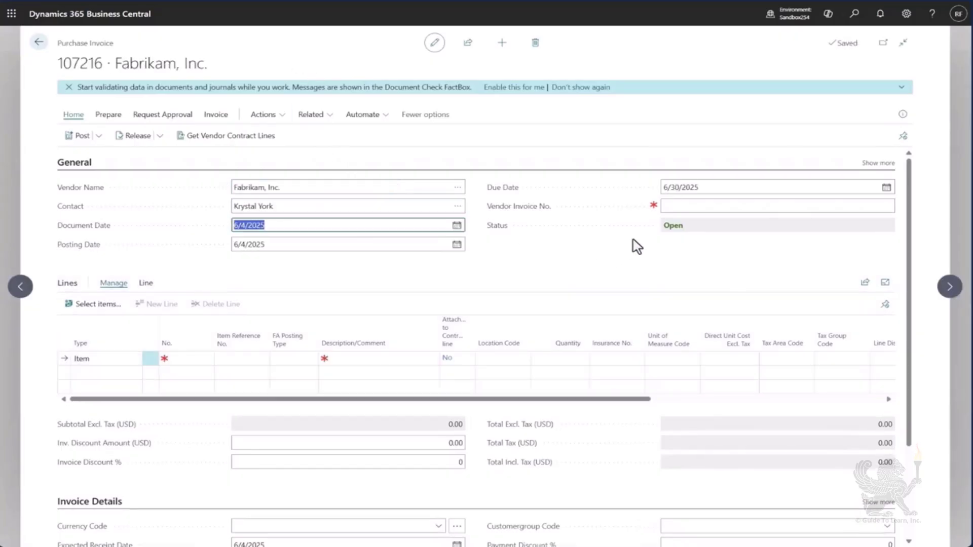
Enter F012345 as the vendor invoice number on the purchase invoice.
left_click(710, 208)
type("F012345")
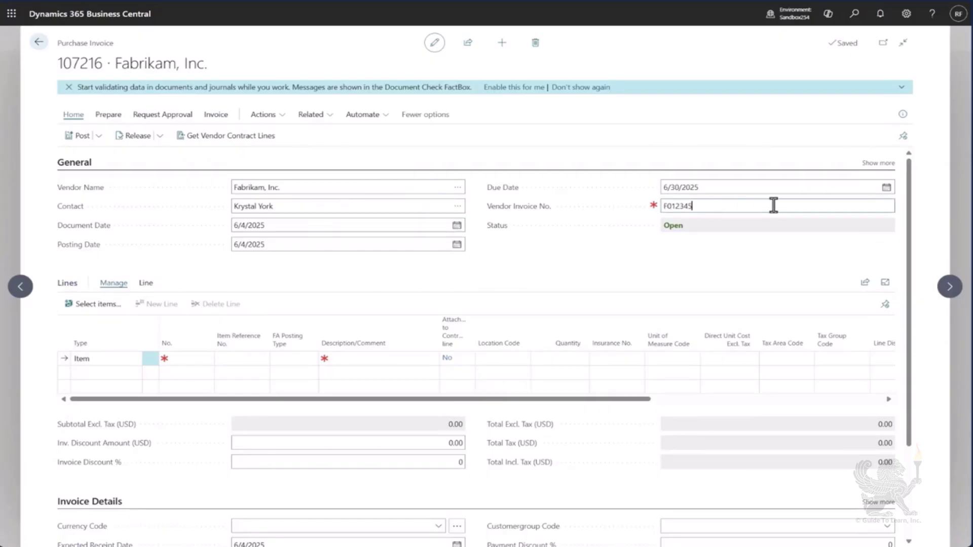
key("Tab")
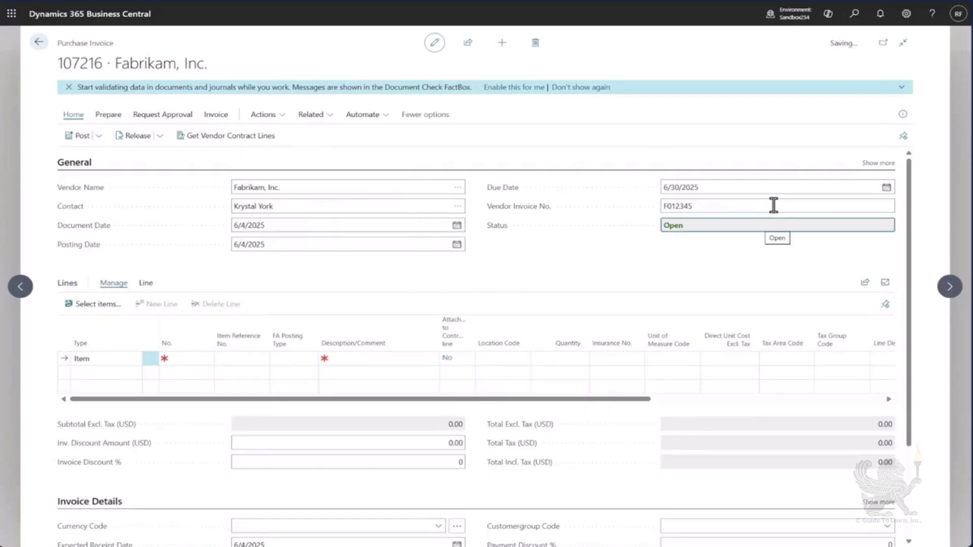
Make the first invoice line a Fixed Asset line for FA000070, Conveyor Lift.
left_click(121, 358)
left_click(134, 359)
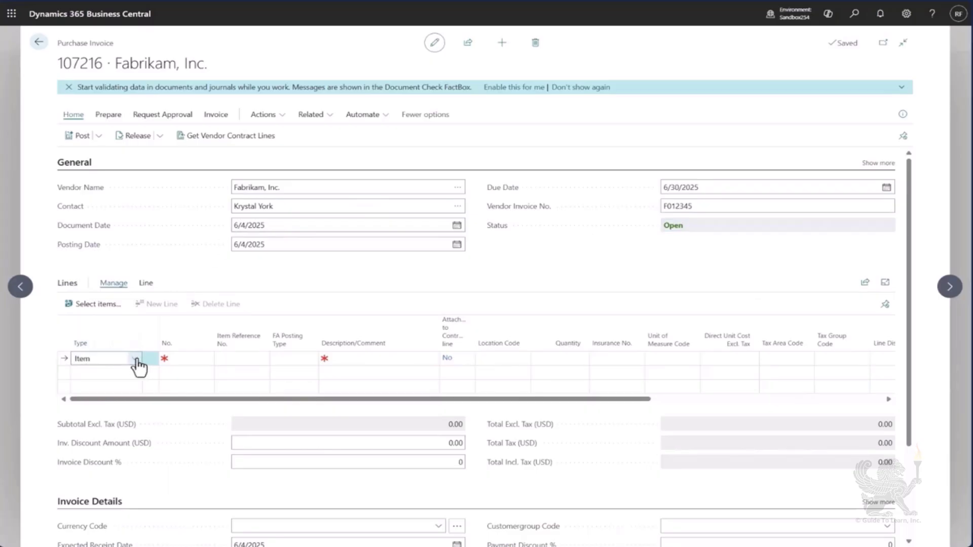
left_click(167, 435)
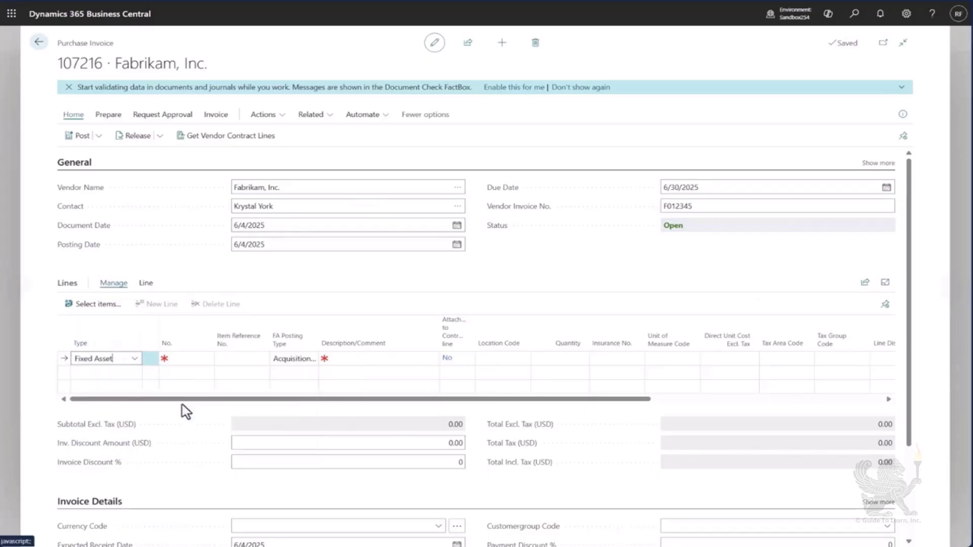
left_click(205, 360)
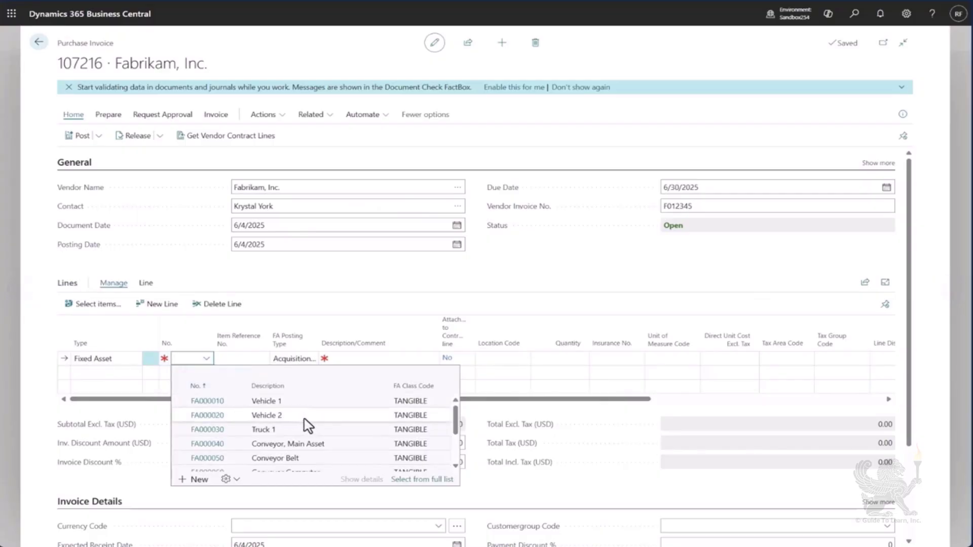
scroll(307, 424, "down", 1)
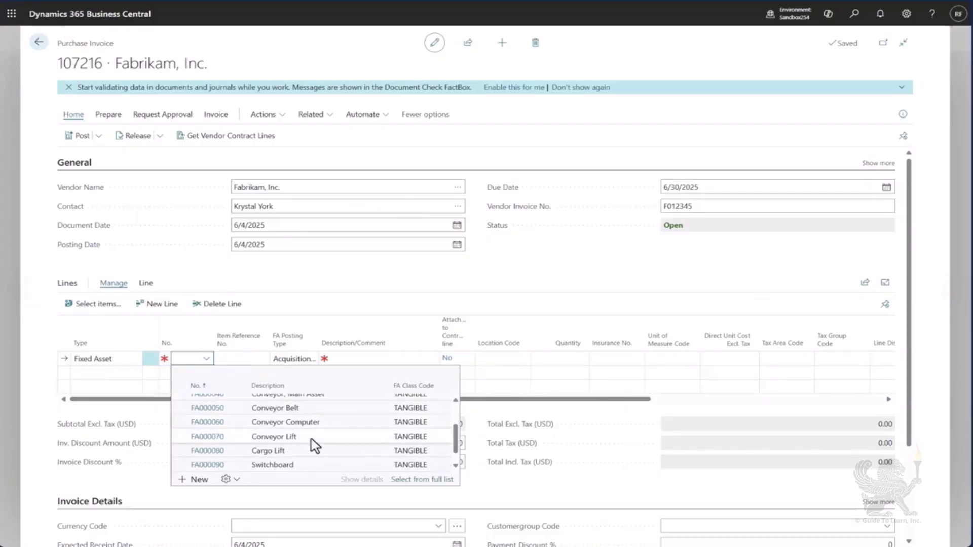
left_click(311, 438)
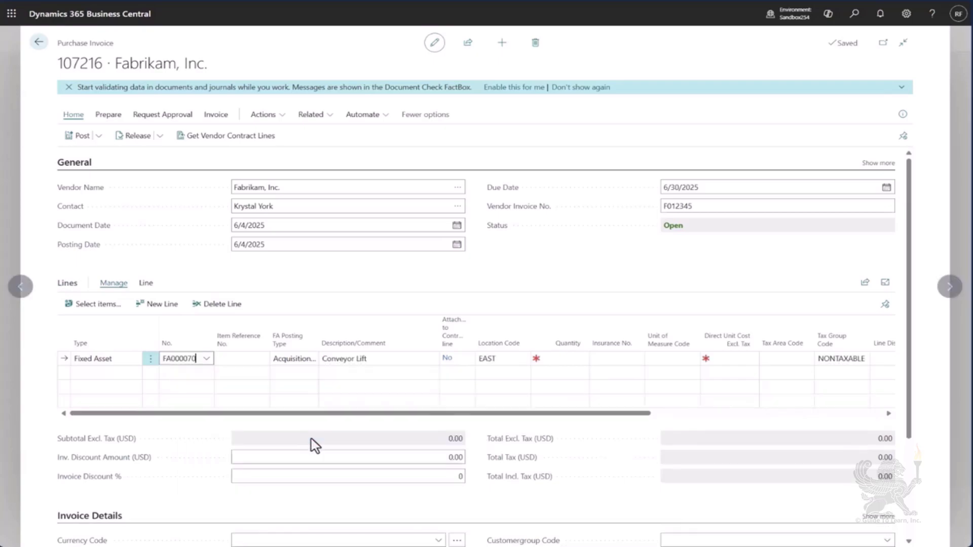
Set the Conveyor Lift line's quantity to 1 and its direct unit cost excluding tax to 680.
key("Tab")
key("Tab")
key("Tab")
key("Tab")
key("Tab")
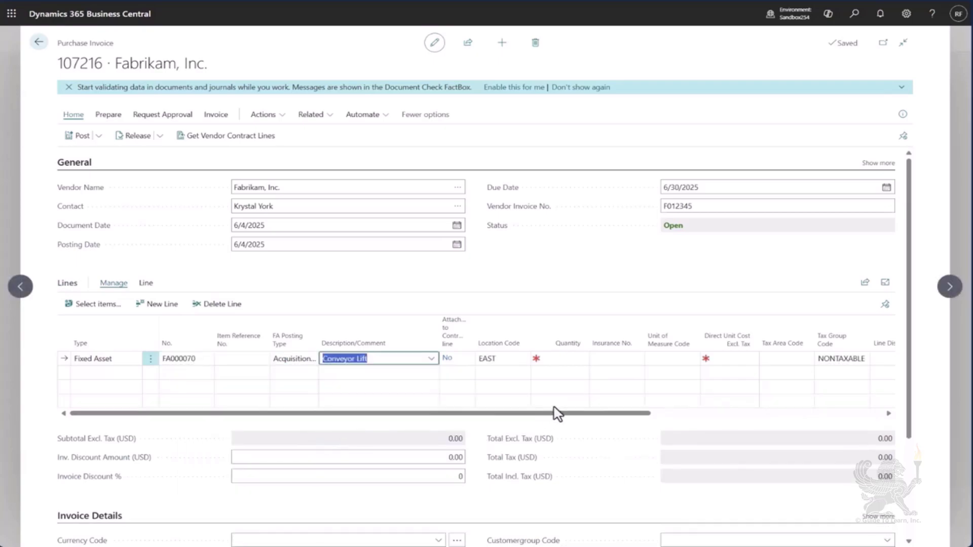
type("1")
key("Tab")
key("Tab")
key("Tab")
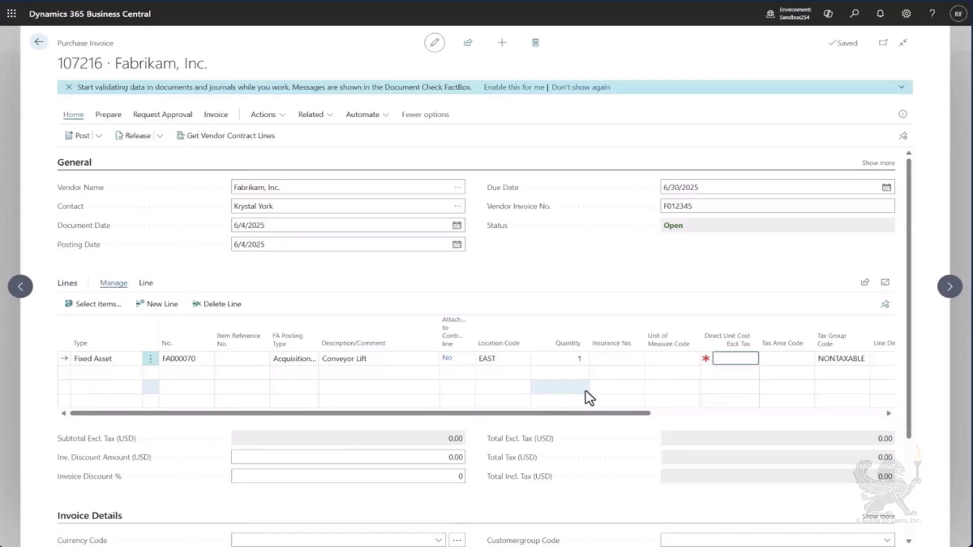
type("680")
key("Tab")
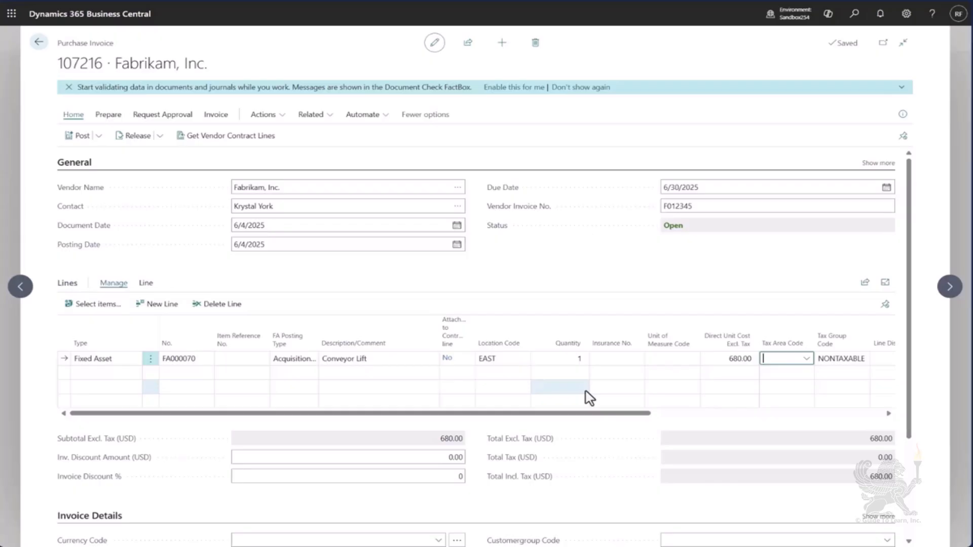
left_click(906, 14)
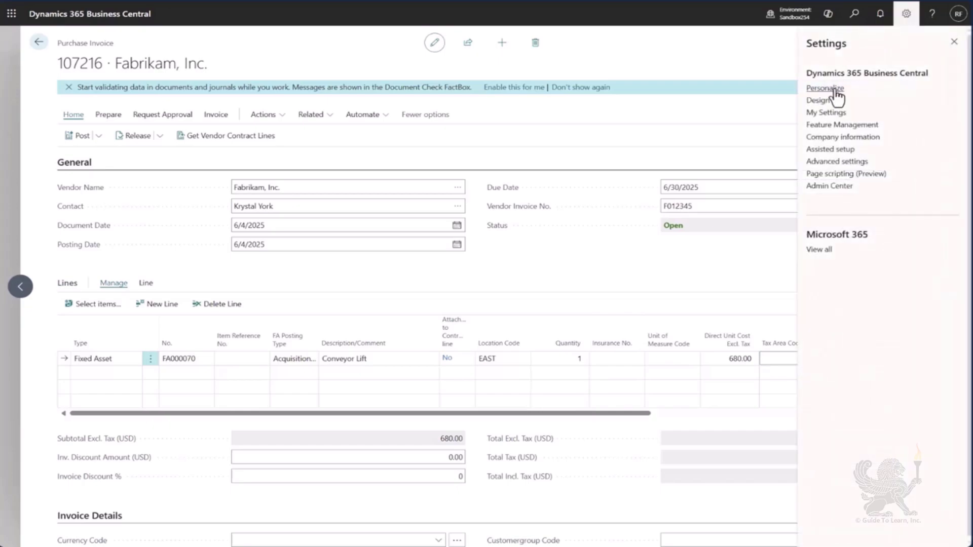
left_click(954, 42)
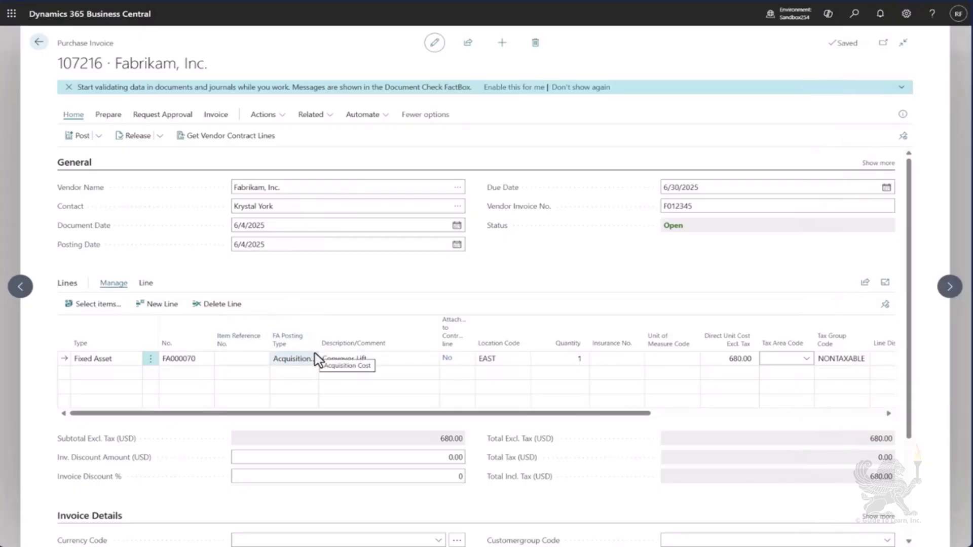
Change the FA Posting Type of the Conveyor Lift line to Maintenance.
left_click(300, 361)
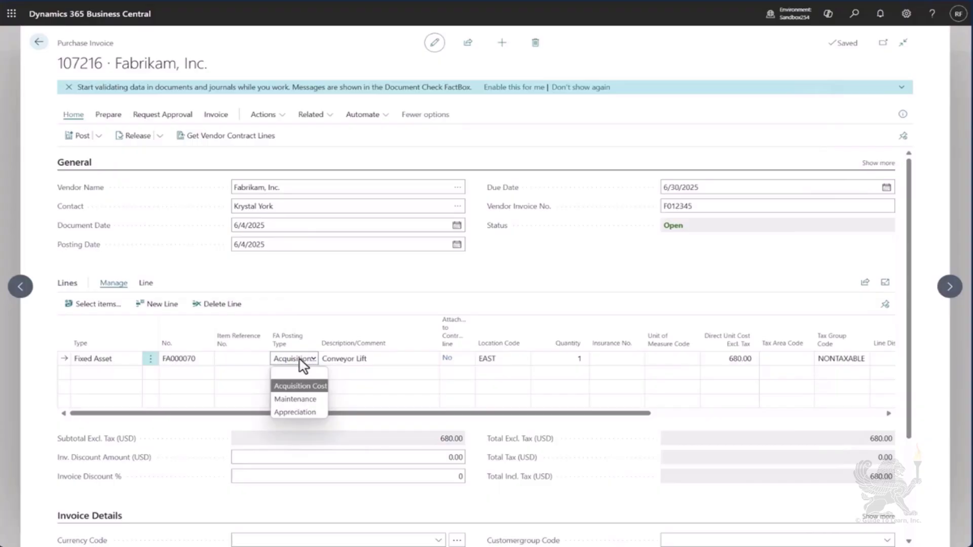
left_click(304, 399)
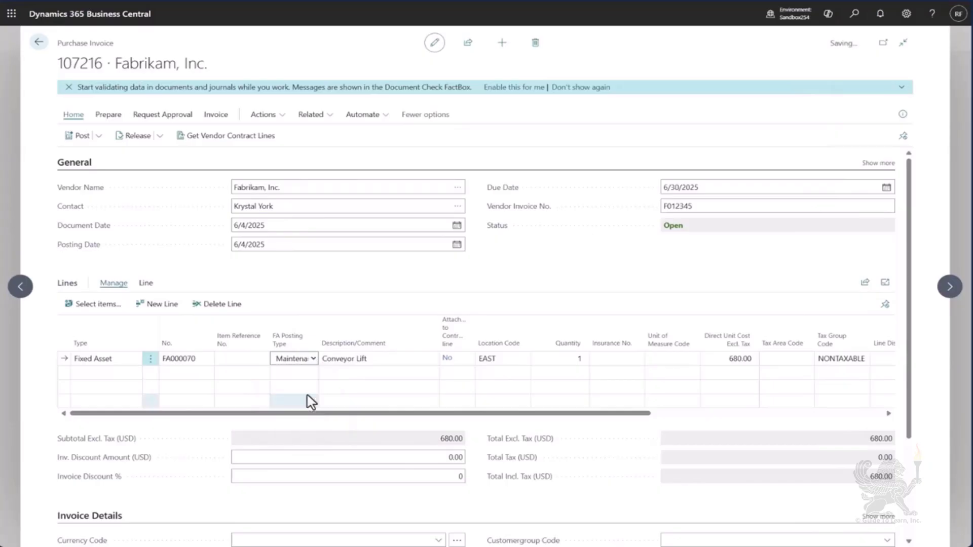
left_click(372, 361)
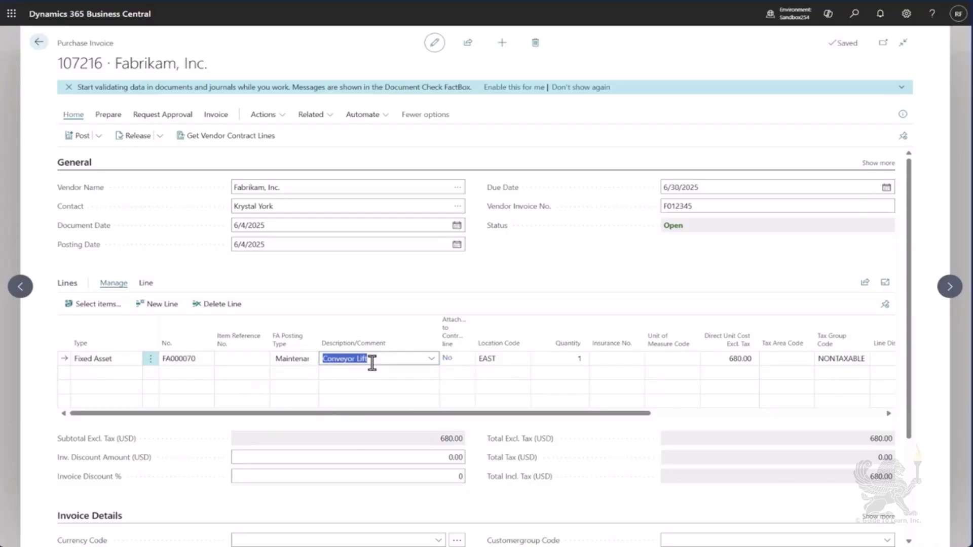
Post the purchase invoice and decline opening the posted document.
left_click(77, 135)
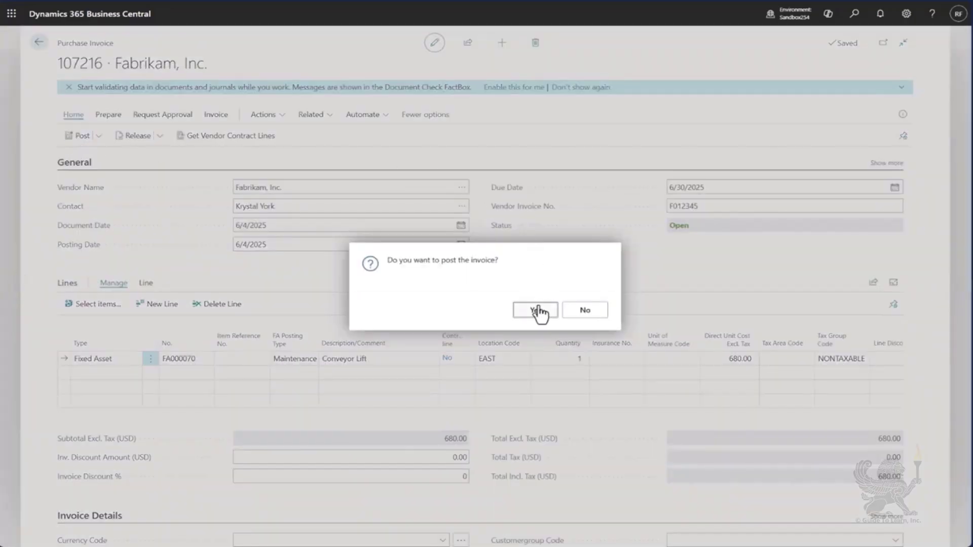
left_click(536, 309)
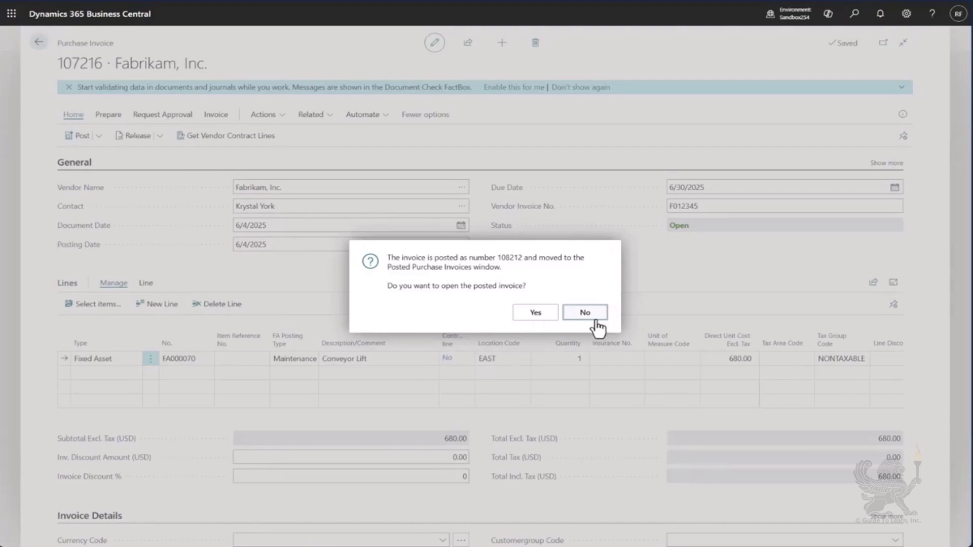
left_click(586, 313)
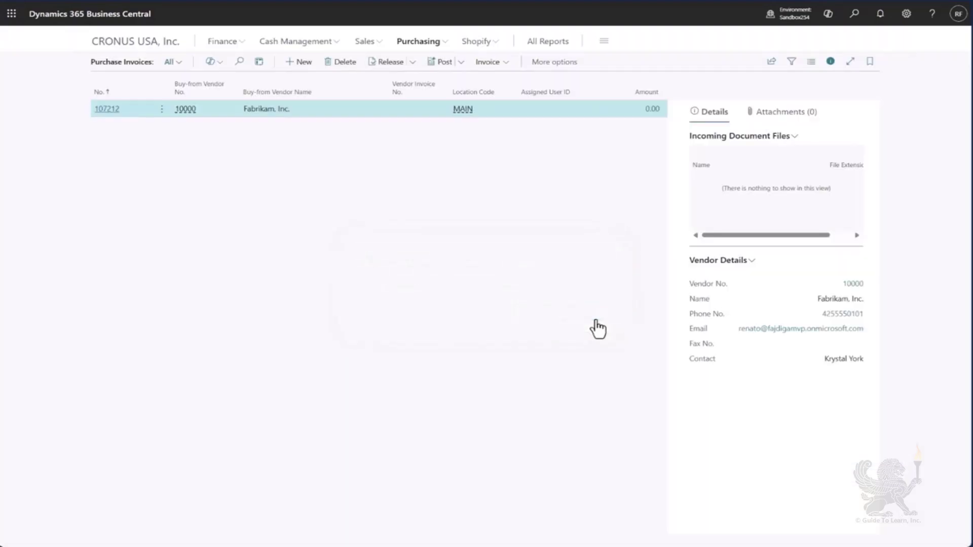
Search for the Fixed Assets list and open the card of FA000070, Conveyor Lift.
left_click(147, 45)
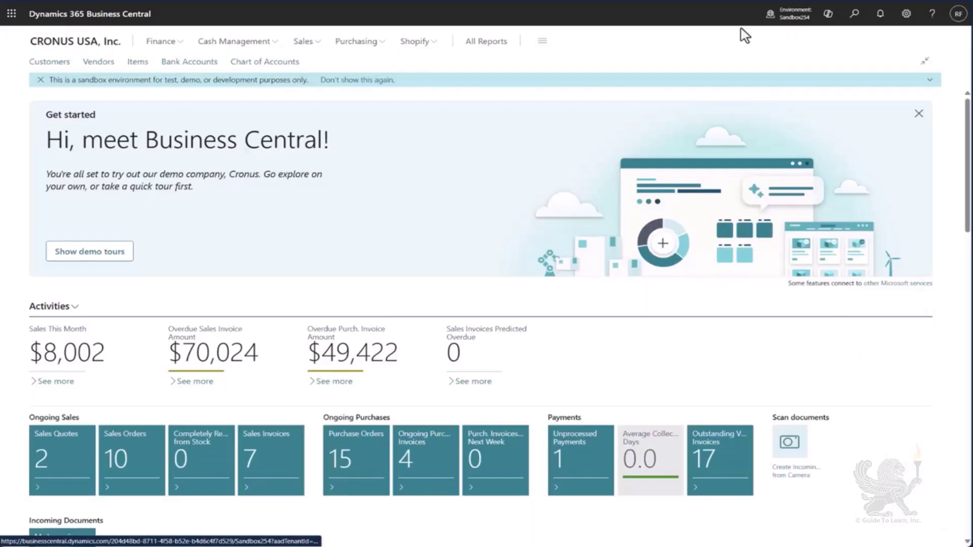
left_click(854, 14)
type("Fixed Assets")
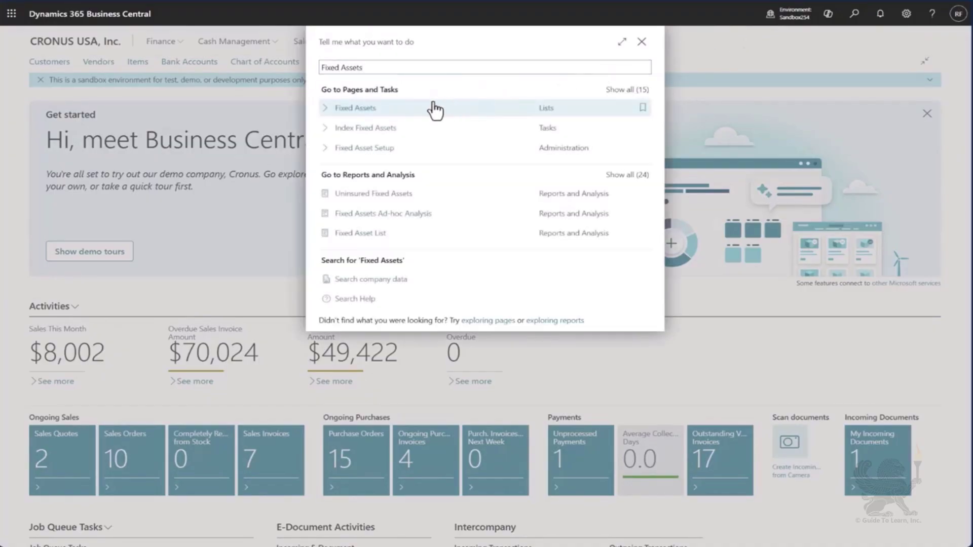
left_click(433, 106)
left_click(228, 243)
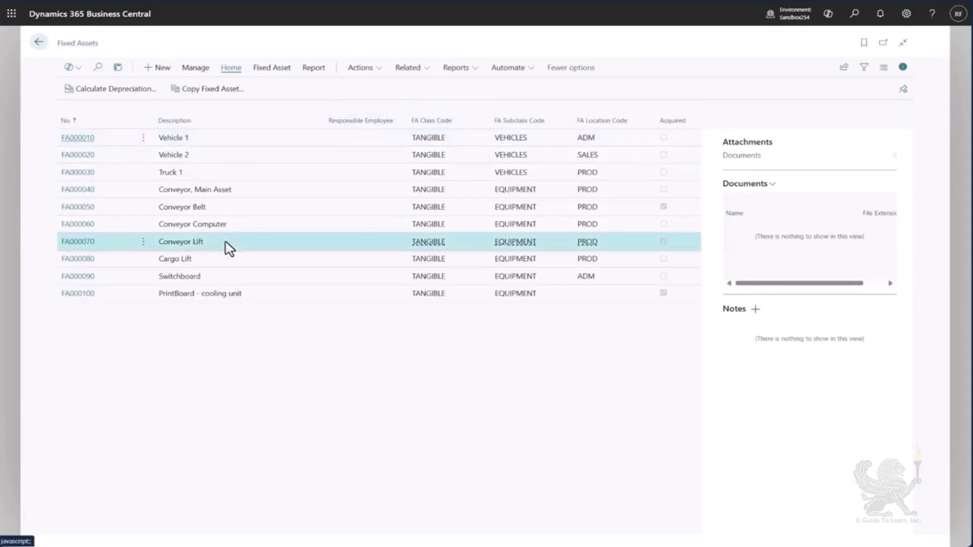
left_click(85, 242)
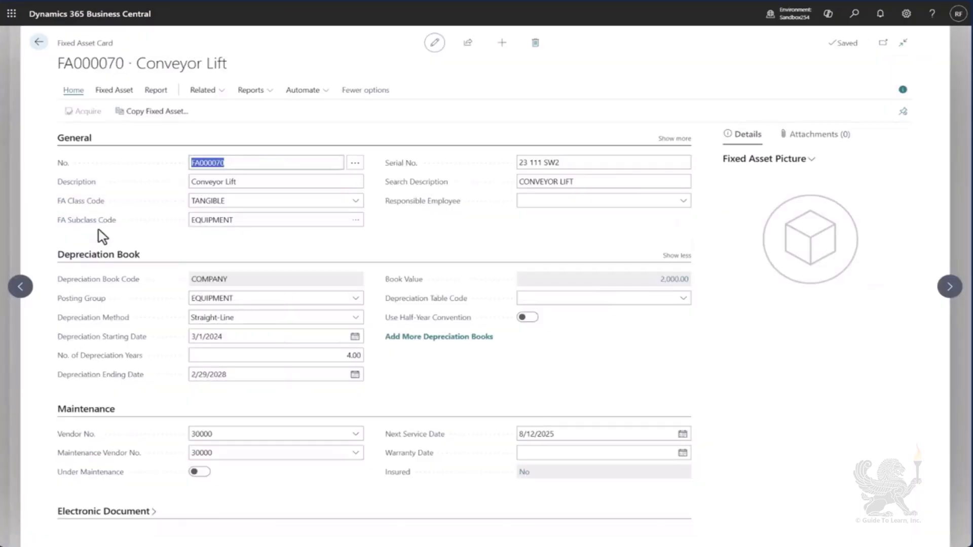
Review the Conveyor Lift's fixed asset statistics, including the maintenance amount, and return to its card.
left_click(113, 91)
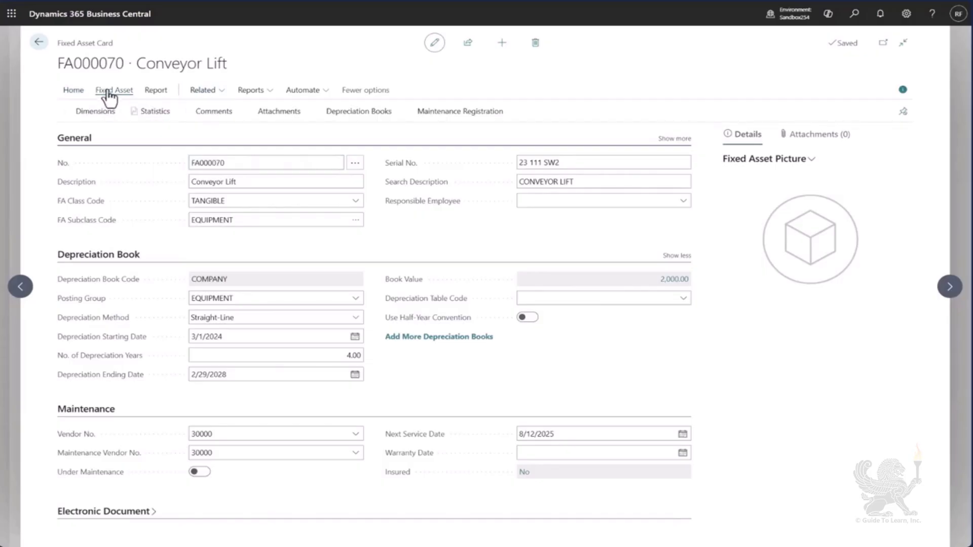
left_click(151, 114)
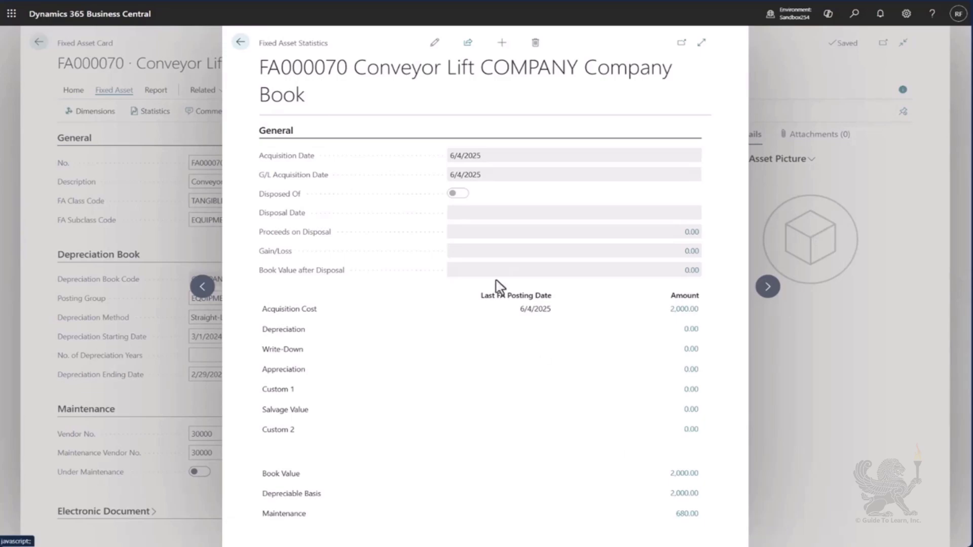
left_click(240, 49)
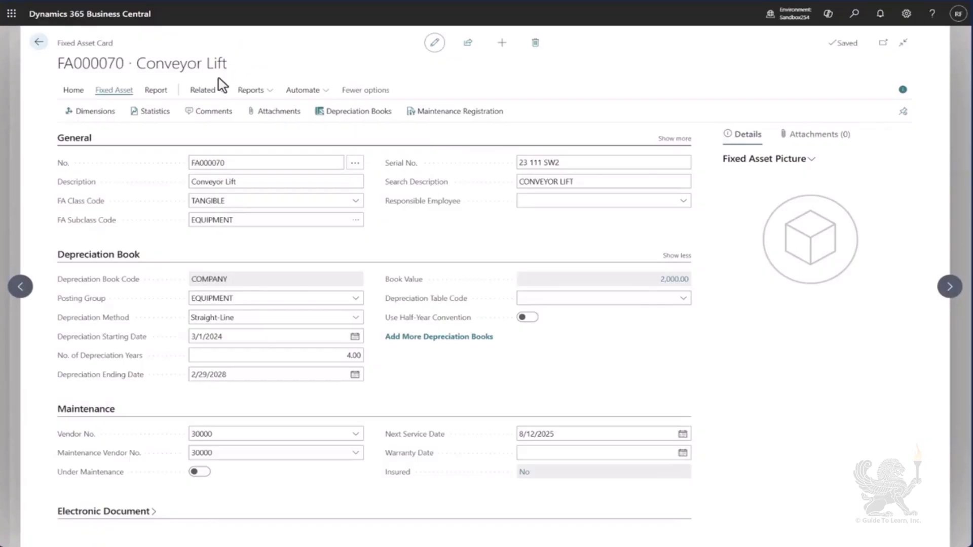
Open the Conveyor Lift's maintenance ledger entries and expand the page to check all entry details.
left_click(206, 91)
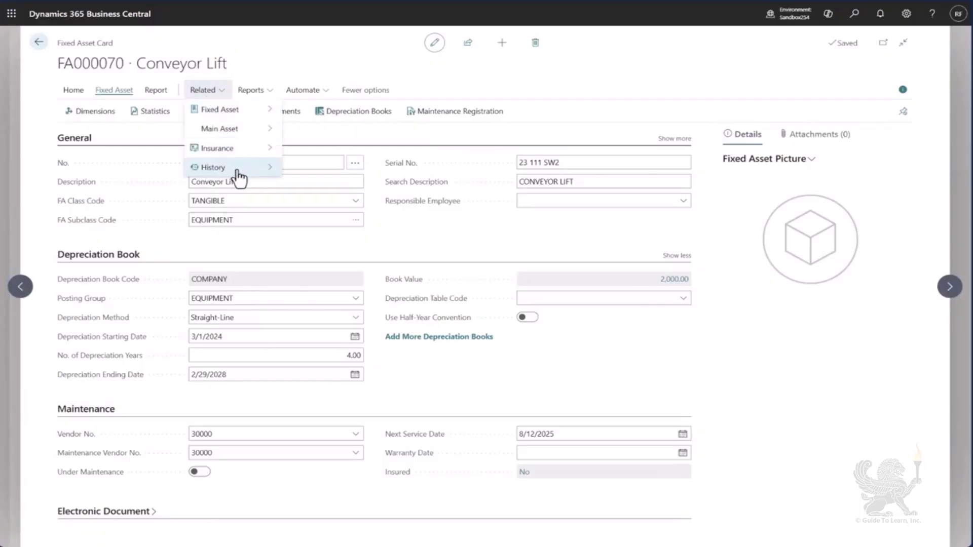
mouse_move(239, 172)
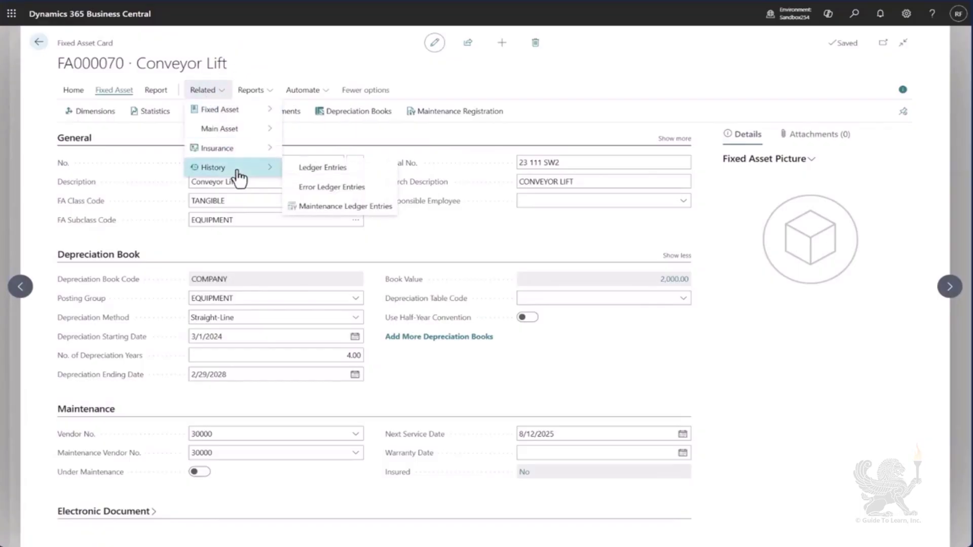
left_click(381, 208)
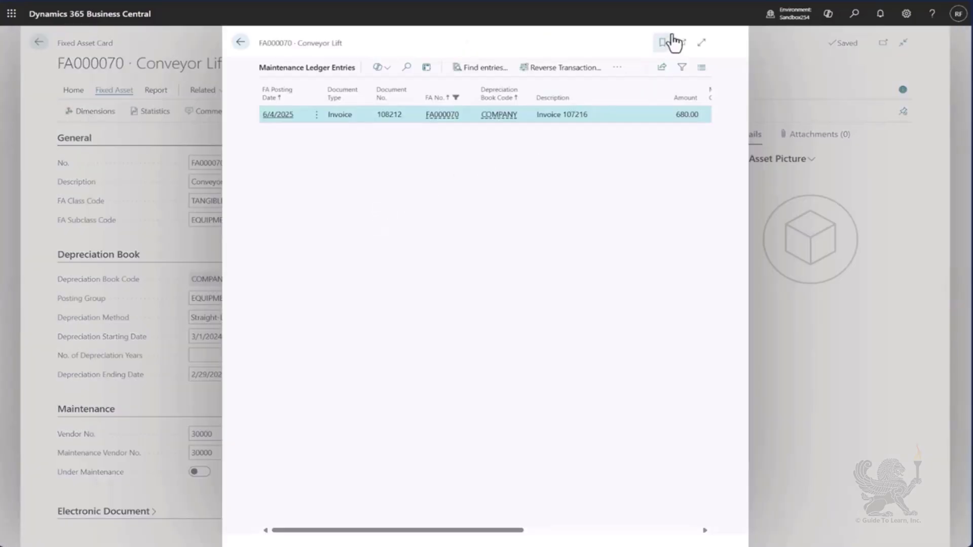
left_click(702, 44)
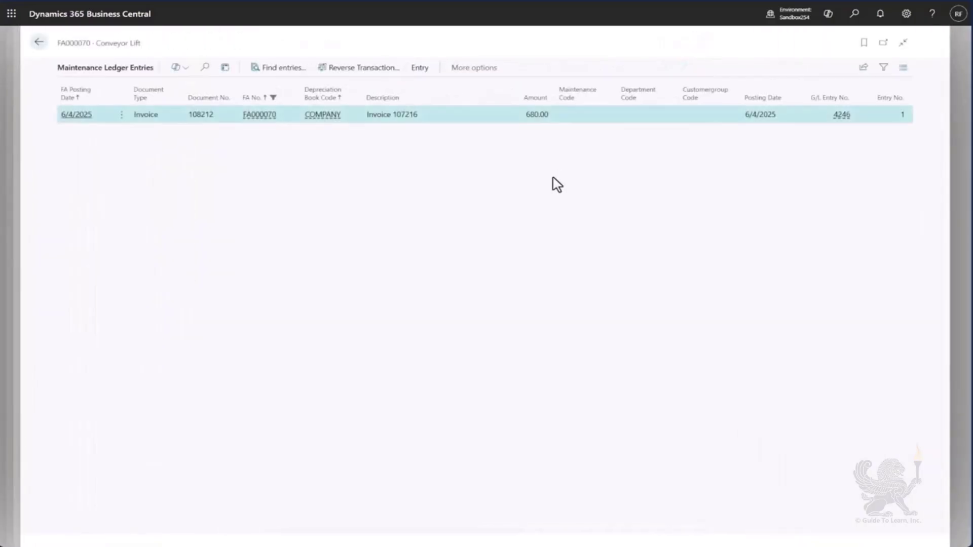